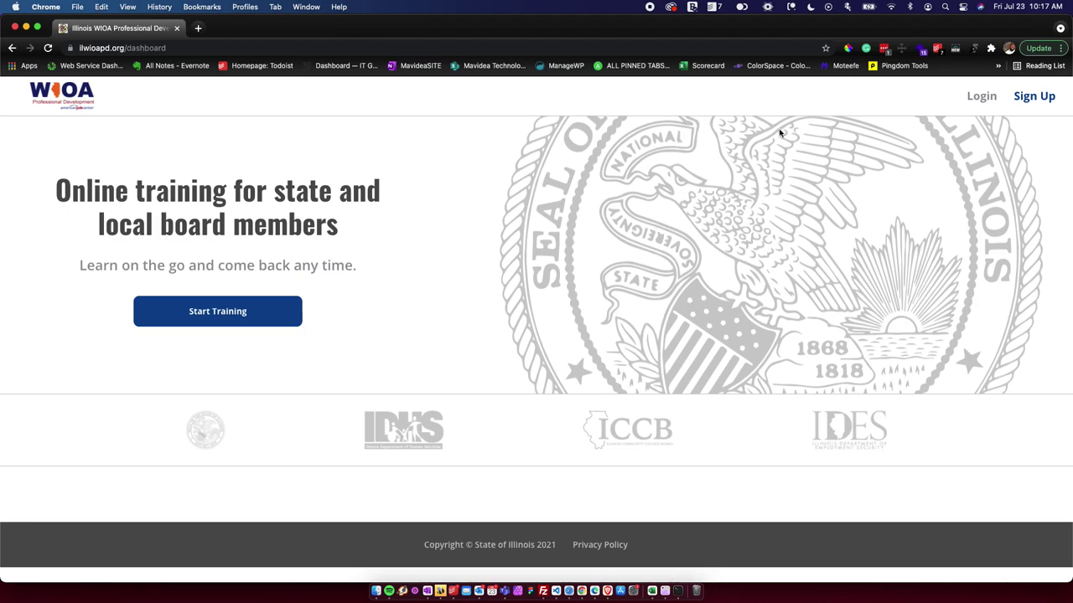
# - Leave Name, E-mail, Password and Confirm Password empty on Sign Up so each shows its red required warning
pyautogui.click(1050, 96)
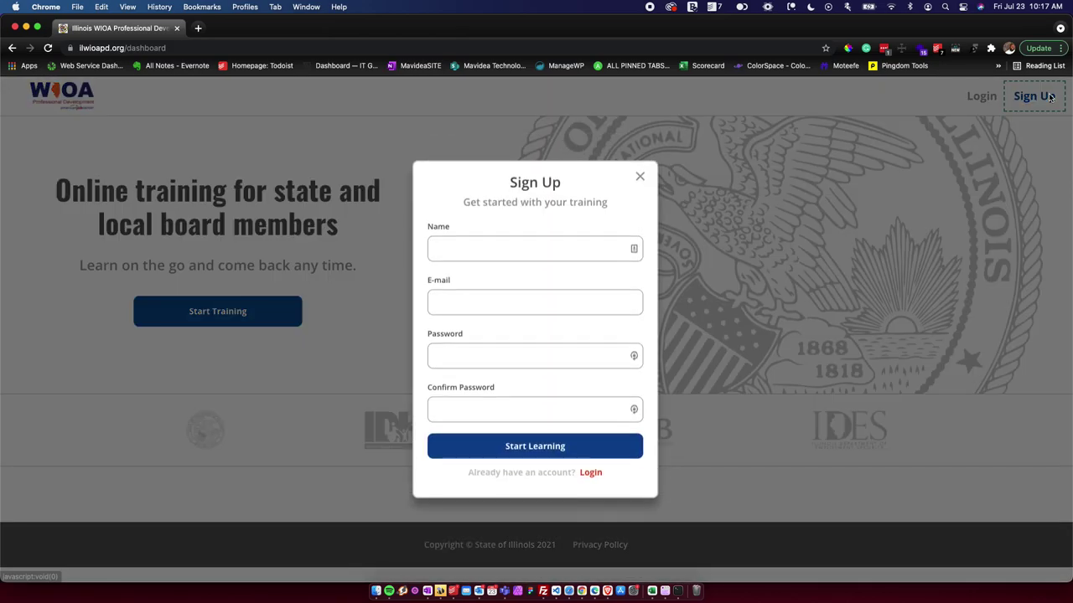
pyautogui.click(441, 256)
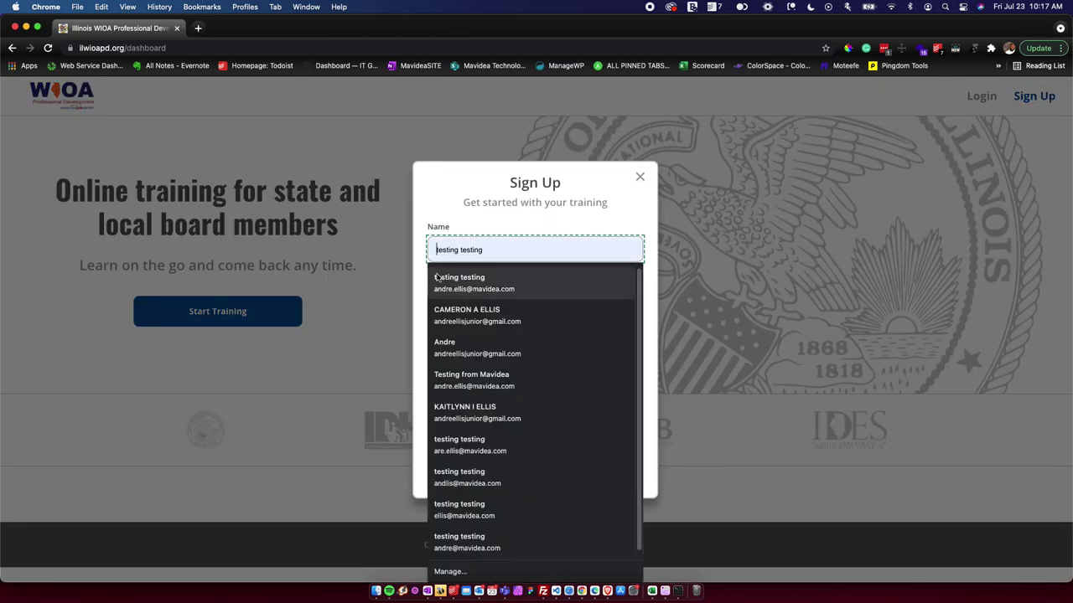
pyautogui.click(463, 304)
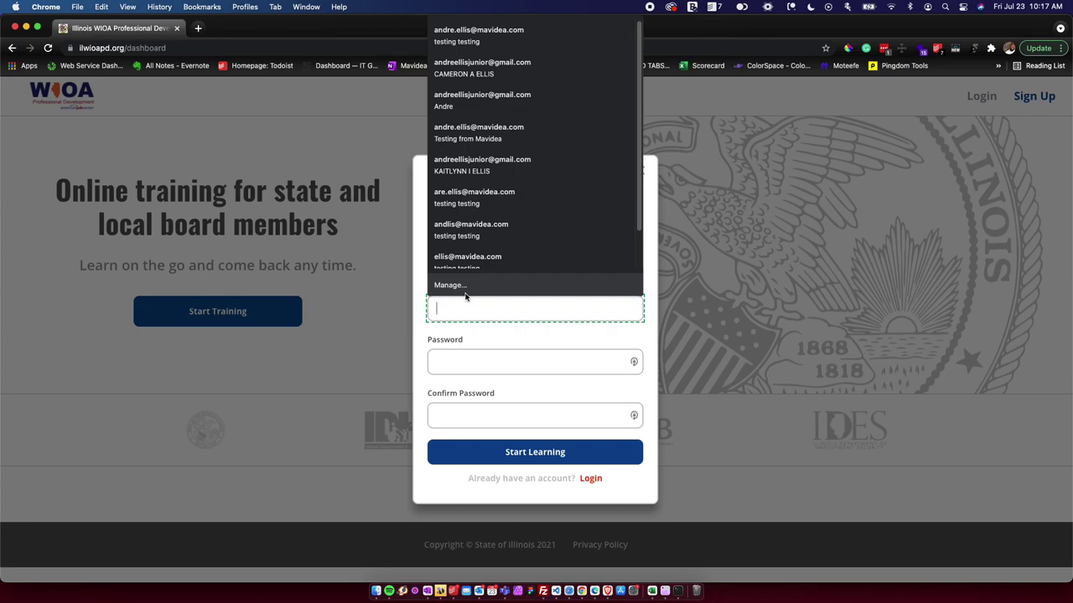
pyautogui.click(512, 342)
pyautogui.click(480, 367)
pyautogui.click(459, 421)
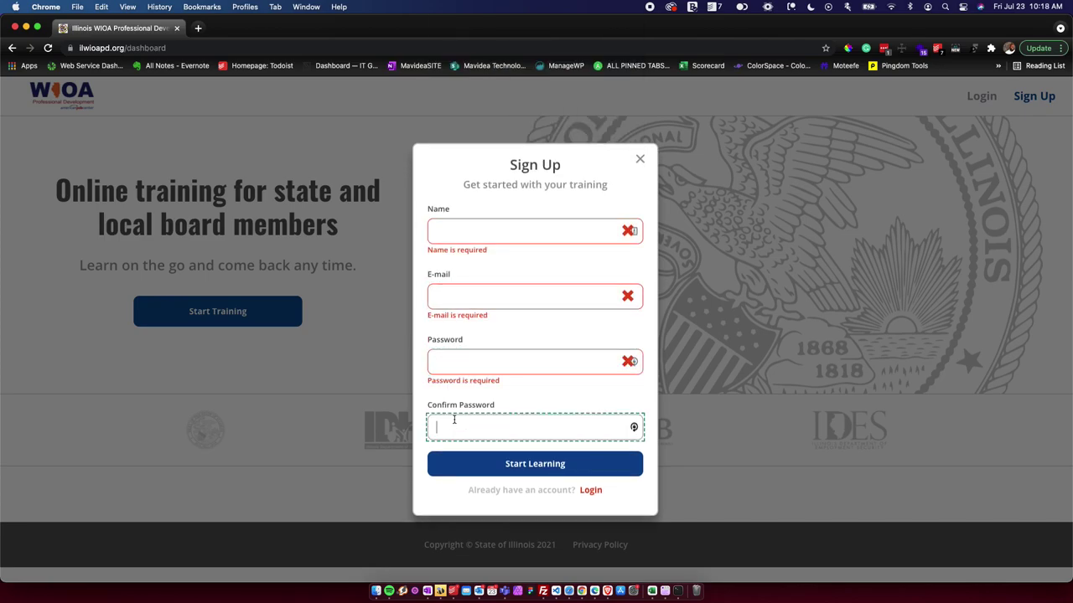
pyautogui.click(458, 400)
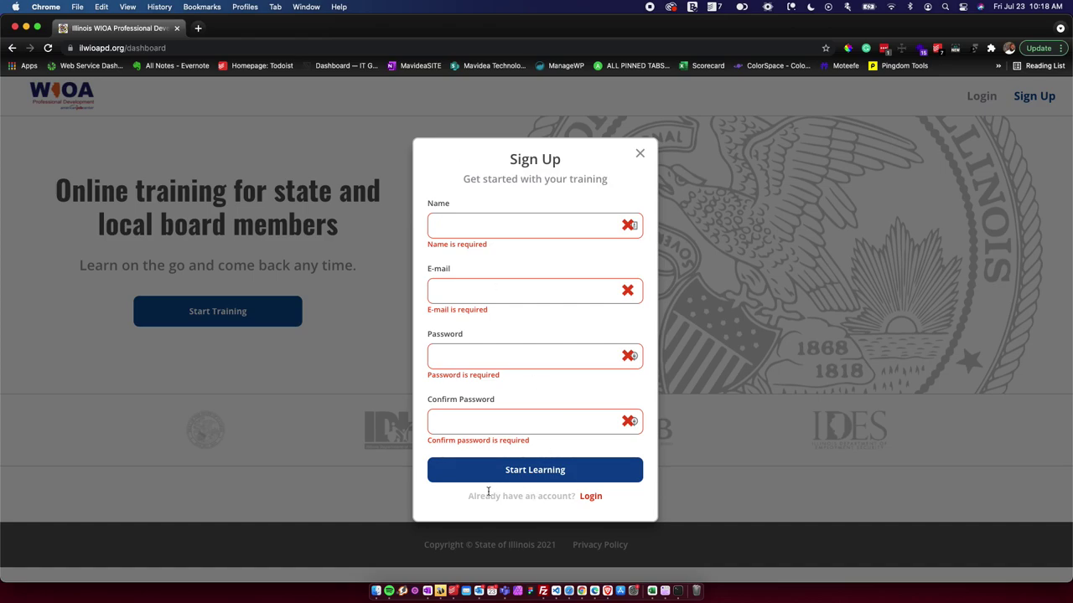
pyautogui.moveTo(468, 497); pyautogui.dragTo(603, 501)
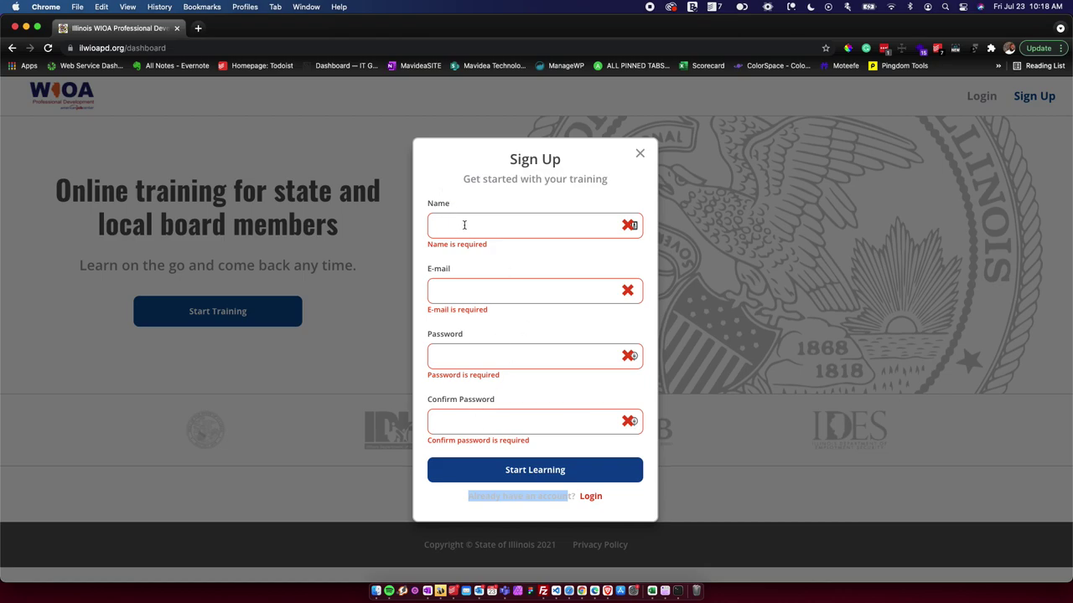
# - Fill the sign-up form with name 'test', the saved e-mail address and both password fields
pyautogui.click(464, 225)
pyautogui.write('test')
pyautogui.click(451, 202)
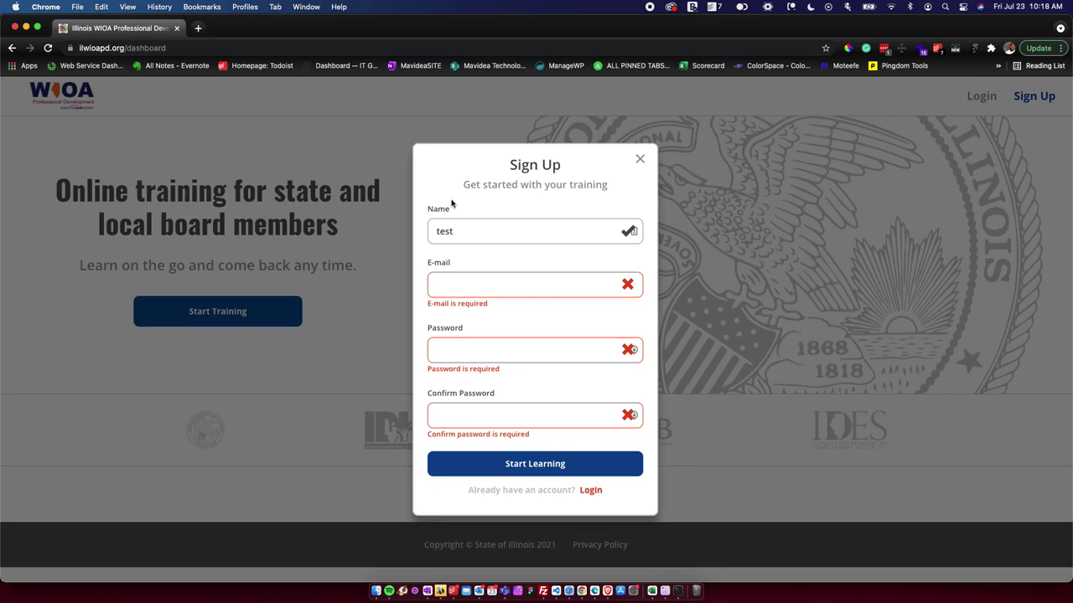
pyautogui.click(479, 285)
pyautogui.write('reb')
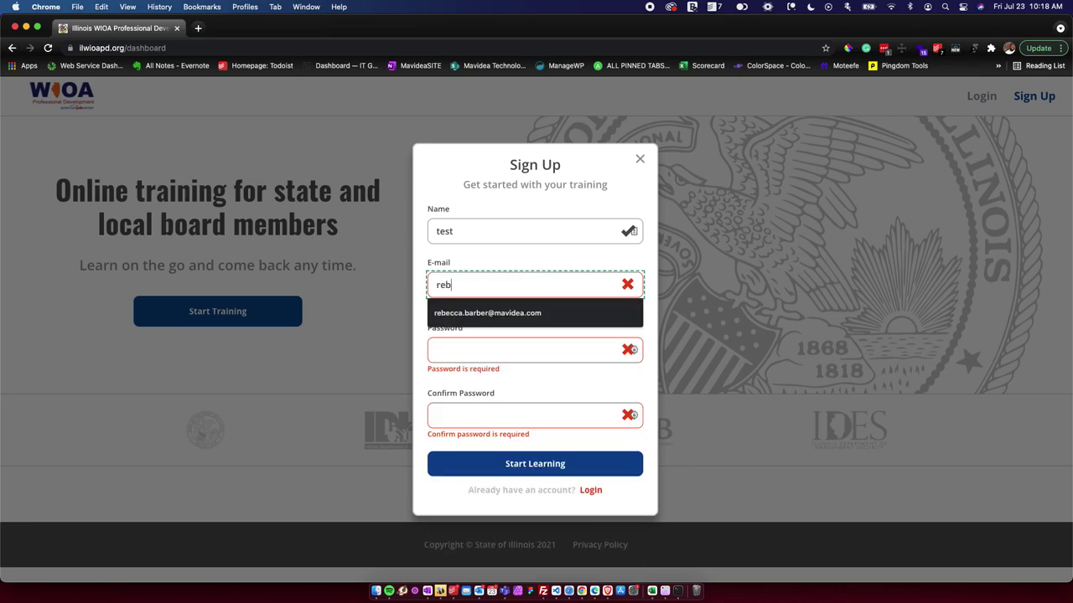
pyautogui.click(484, 313)
pyautogui.click(474, 336)
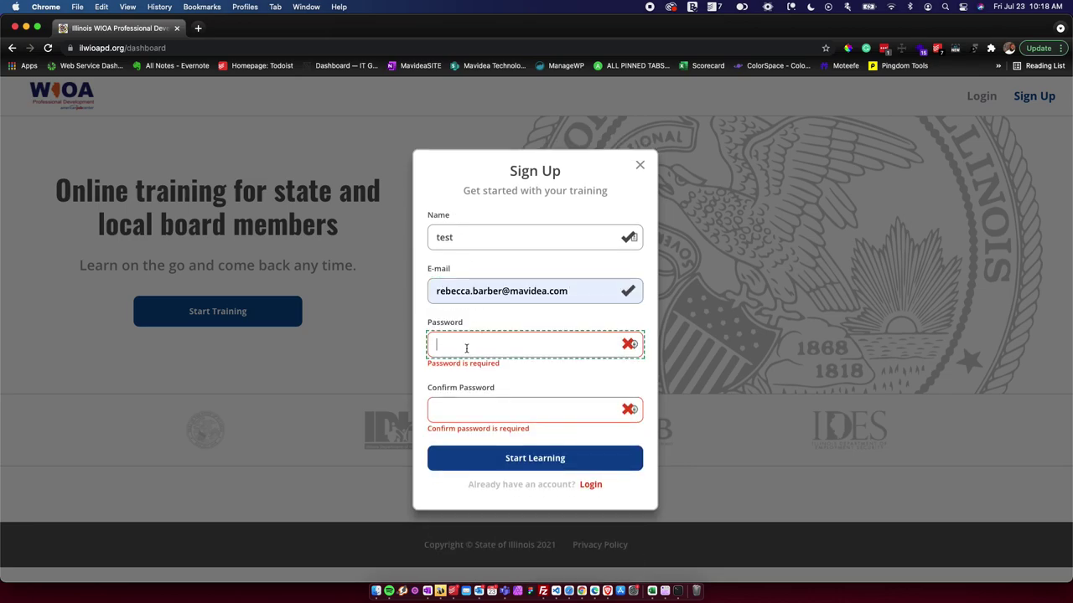
pyautogui.write('••••••')
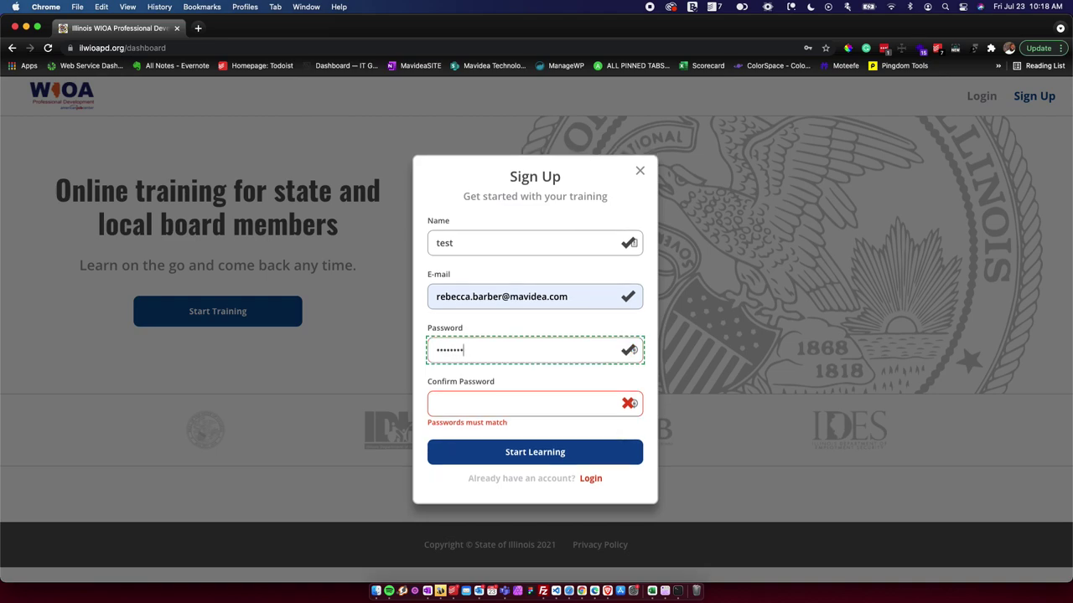
pyautogui.write('•')
pyautogui.click(448, 404)
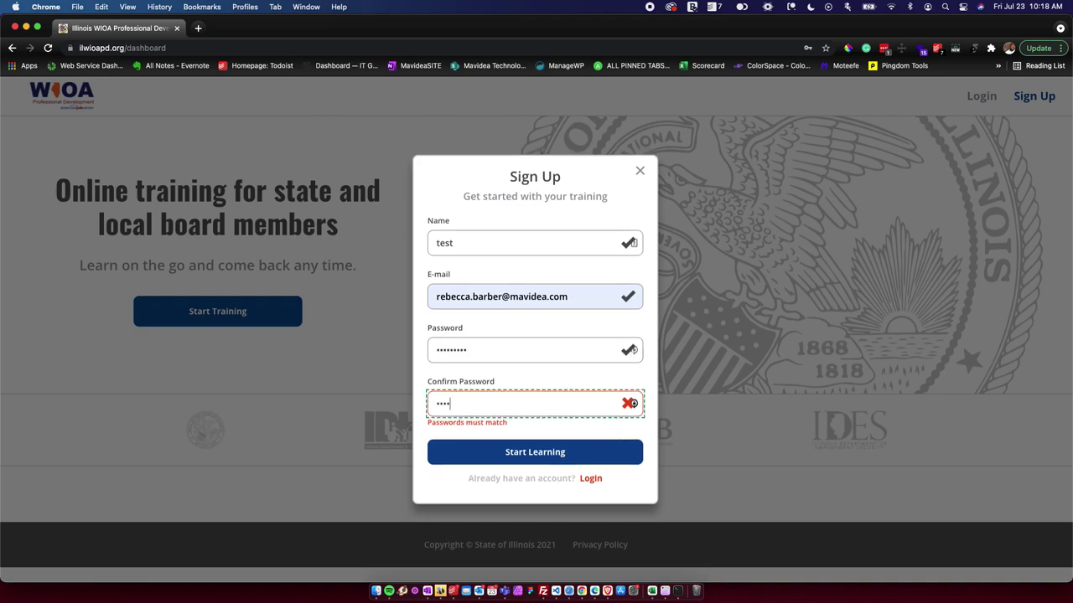
pyautogui.write('••••••')
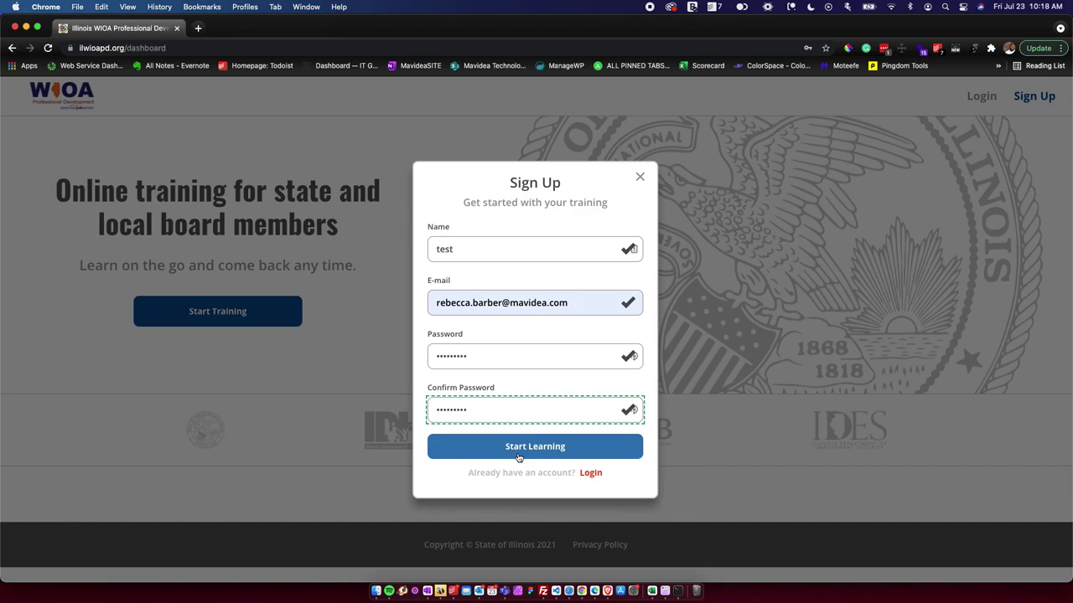
# - Submit the sign-up and dismiss the account-already-exists warning
pyautogui.click(520, 447)
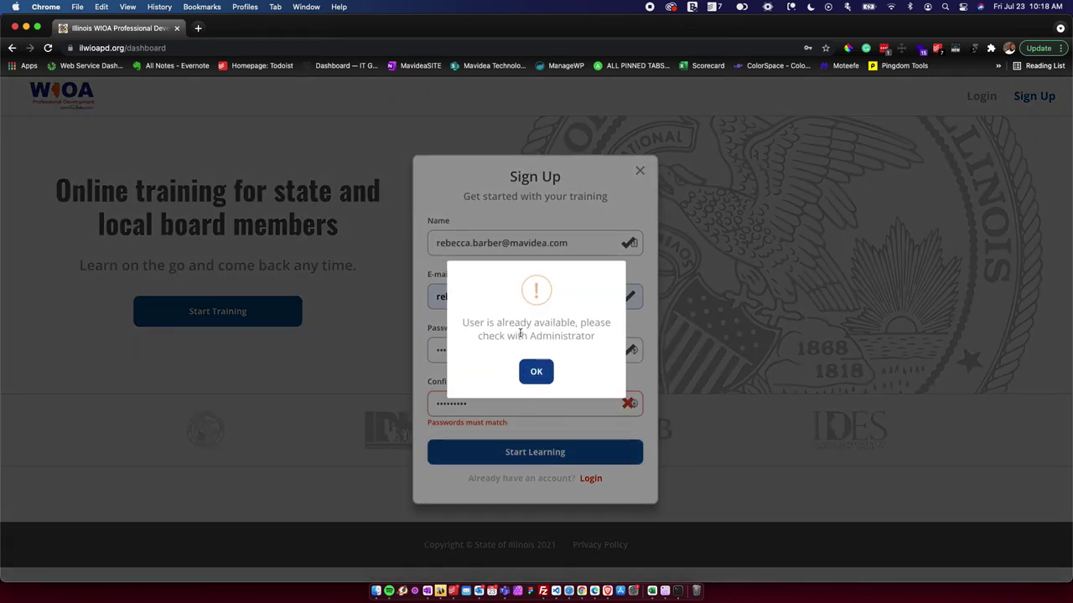
pyautogui.click(462, 322)
pyautogui.click(541, 372)
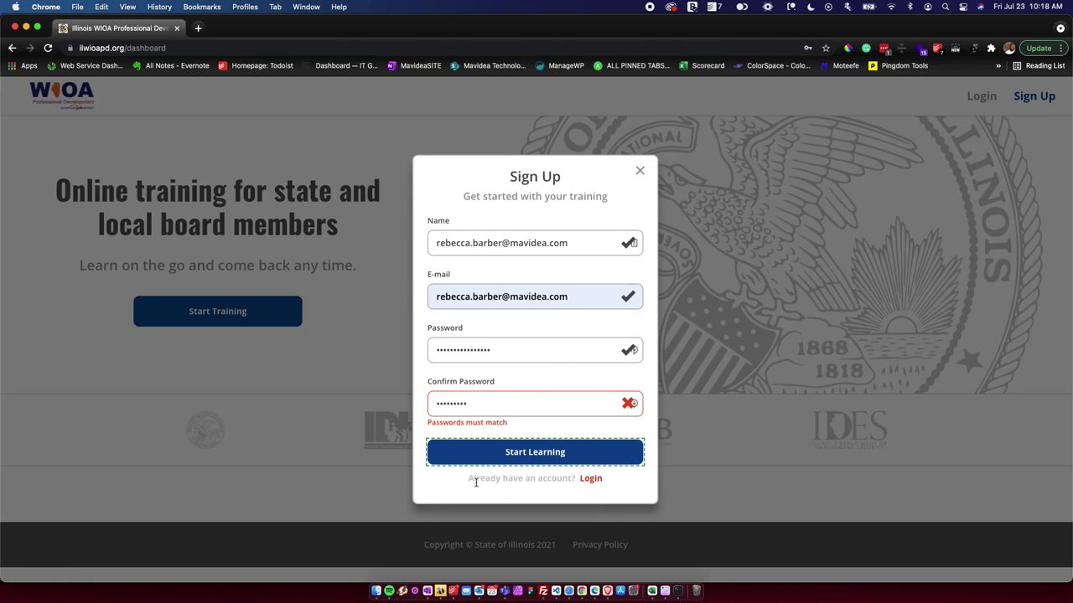
pyautogui.moveTo(471, 478); pyautogui.dragTo(620, 483)
pyautogui.click(620, 483)
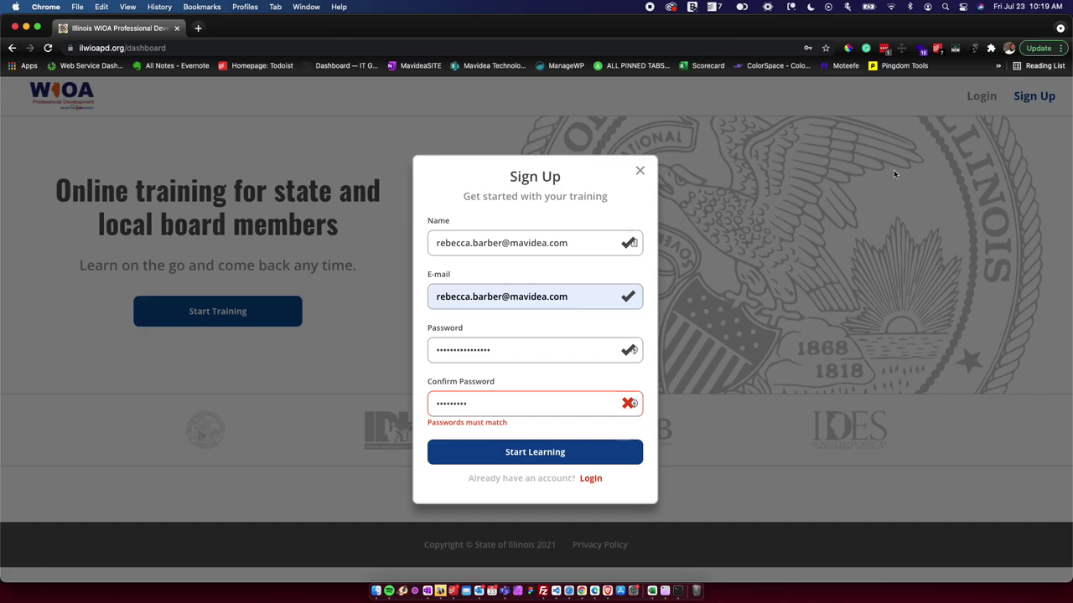
pyautogui.click(590, 479)
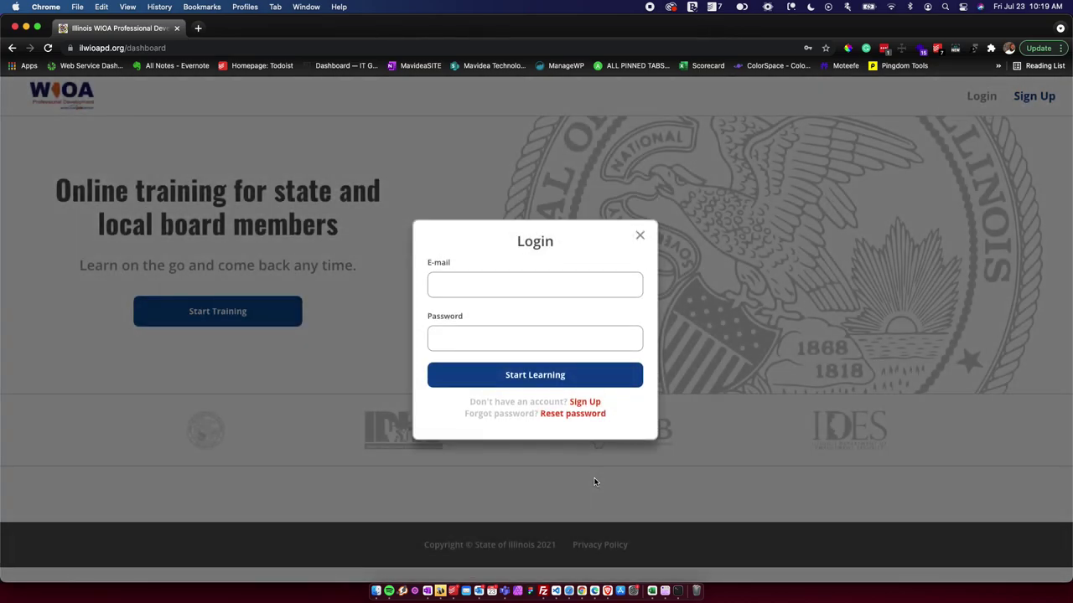
pyautogui.click(639, 234)
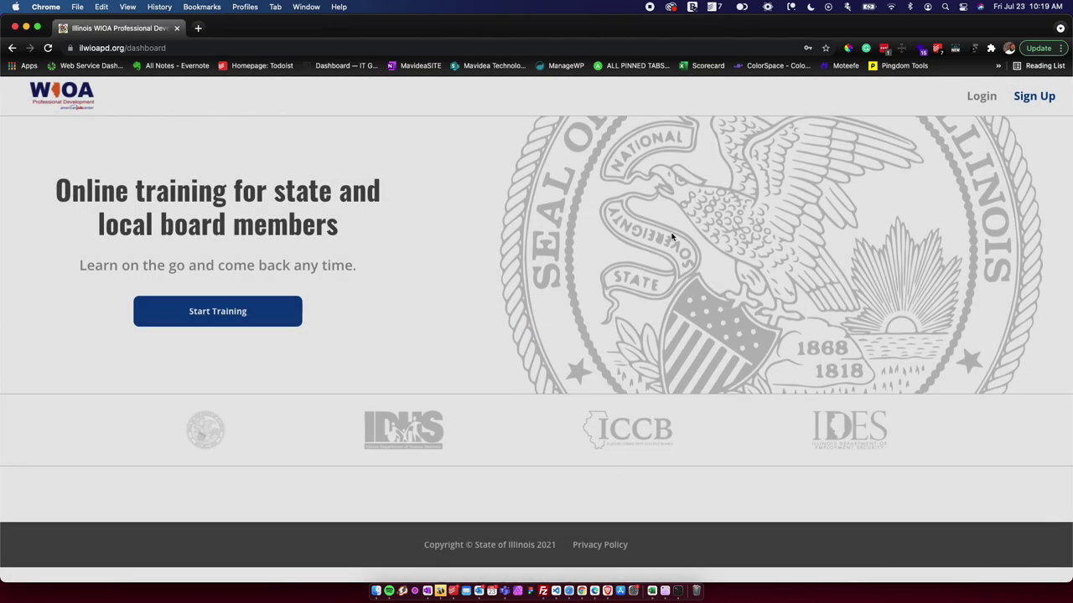
pyautogui.click(981, 96)
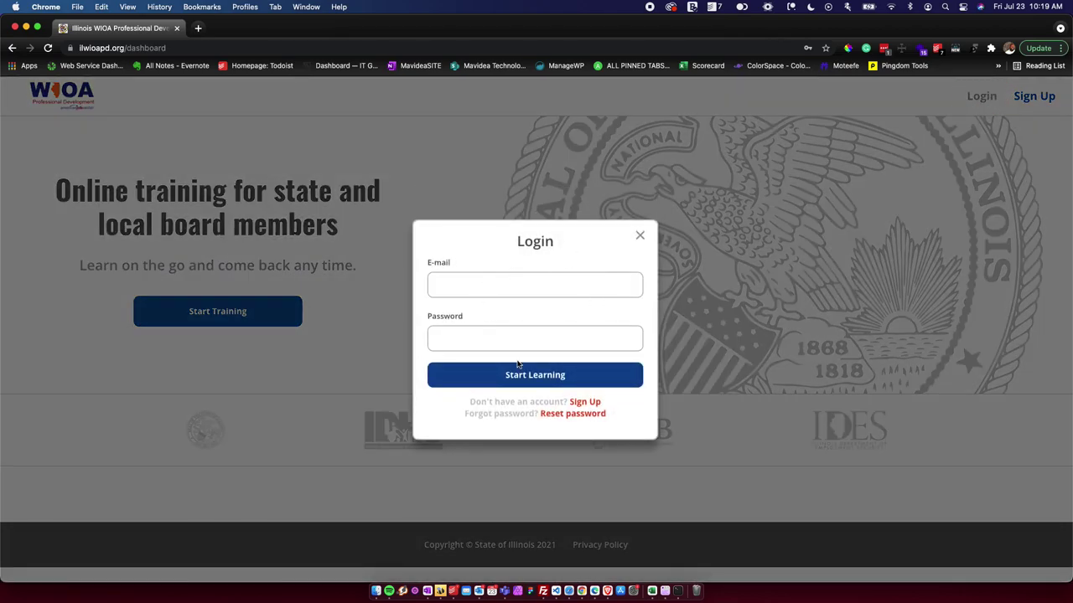
pyautogui.click(503, 287)
pyautogui.click(490, 319)
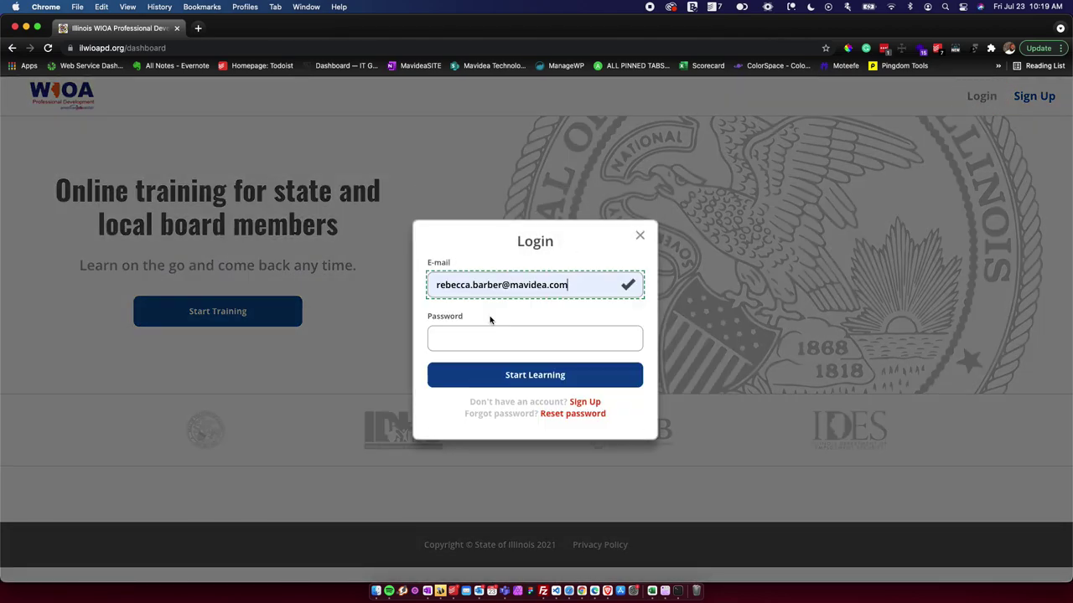
pyautogui.click(883, 48)
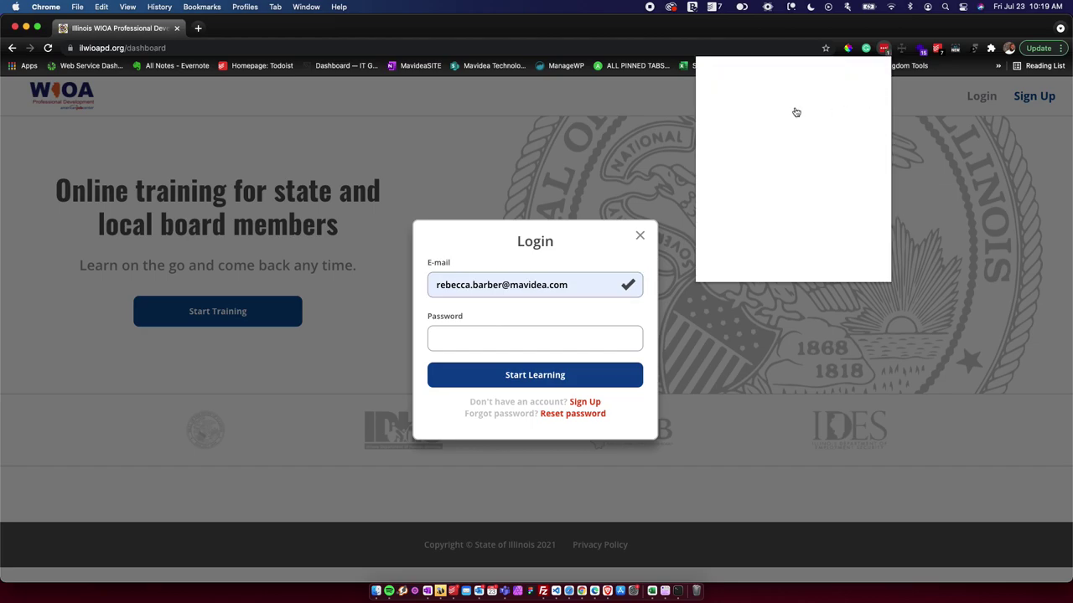
pyautogui.click(794, 112)
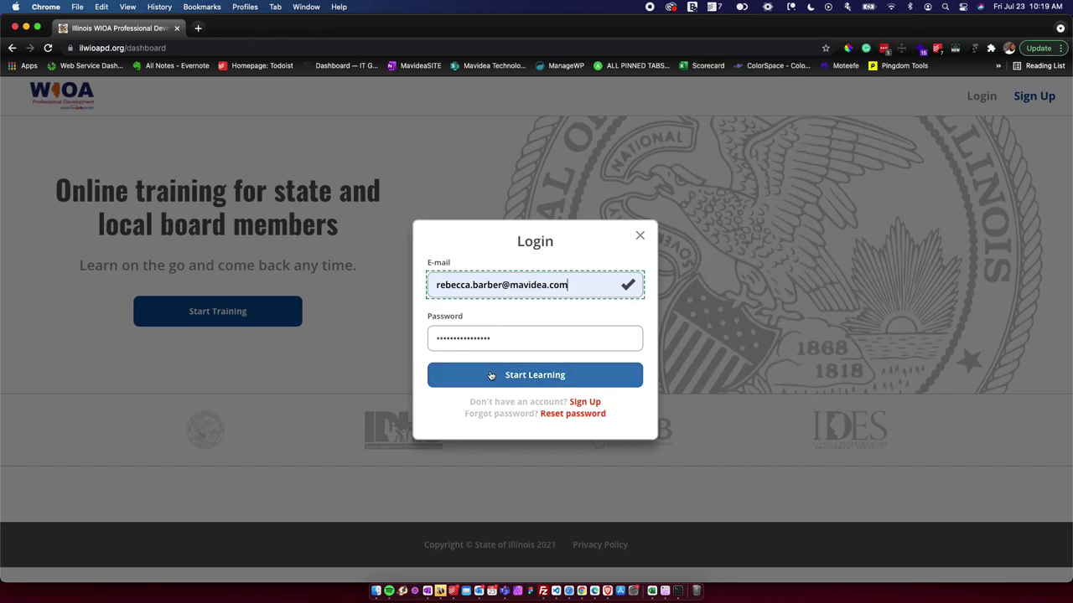
pyautogui.click(491, 376)
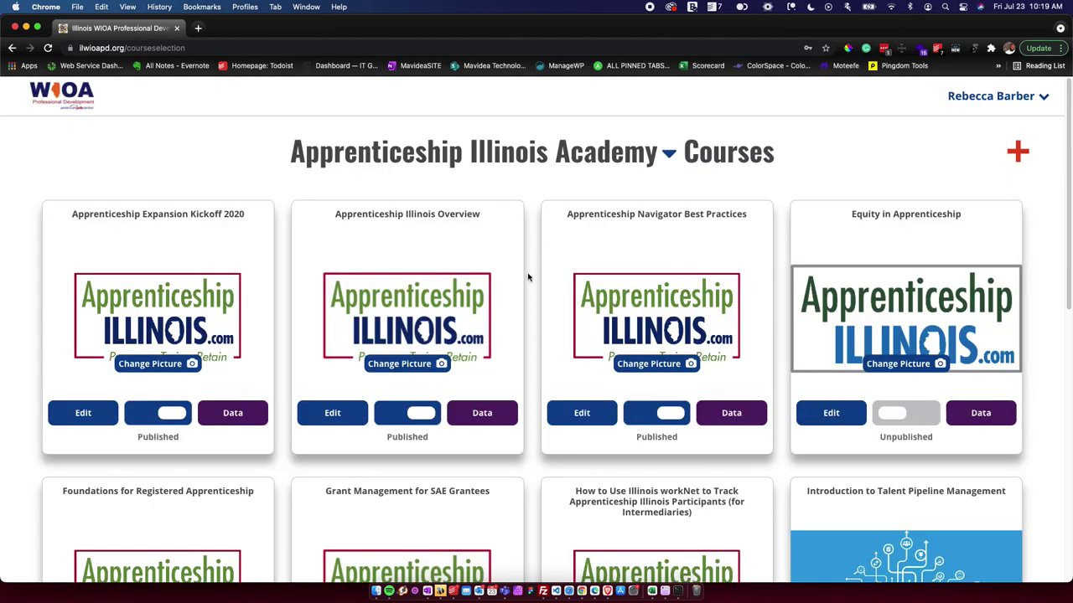
pyautogui.click(1029, 97)
pyautogui.click(1019, 218)
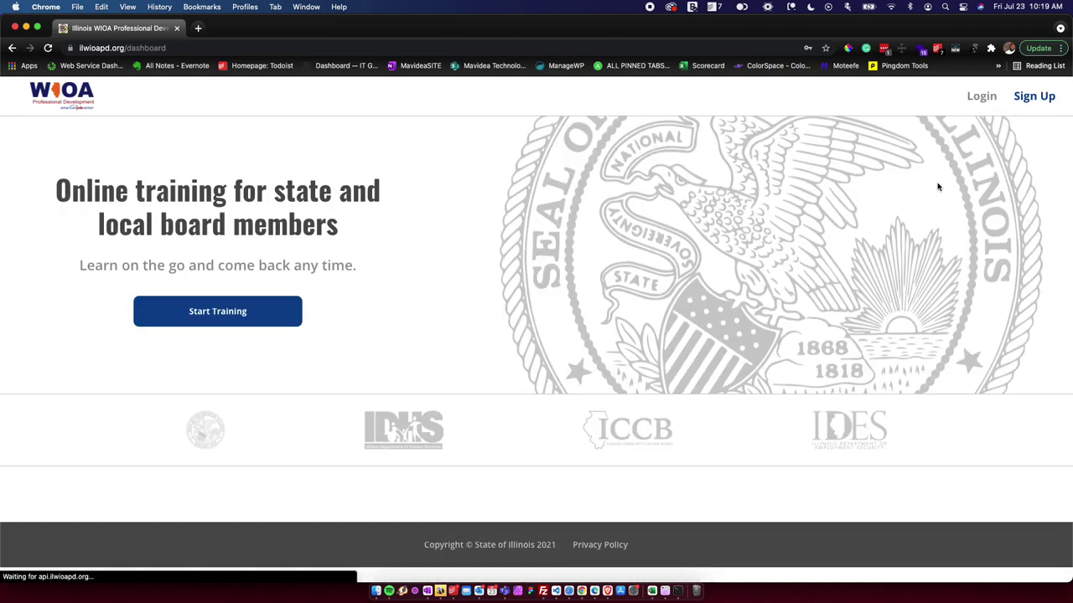
# - Request a password reset from the Login form using the saved e-mail address
pyautogui.click(981, 96)
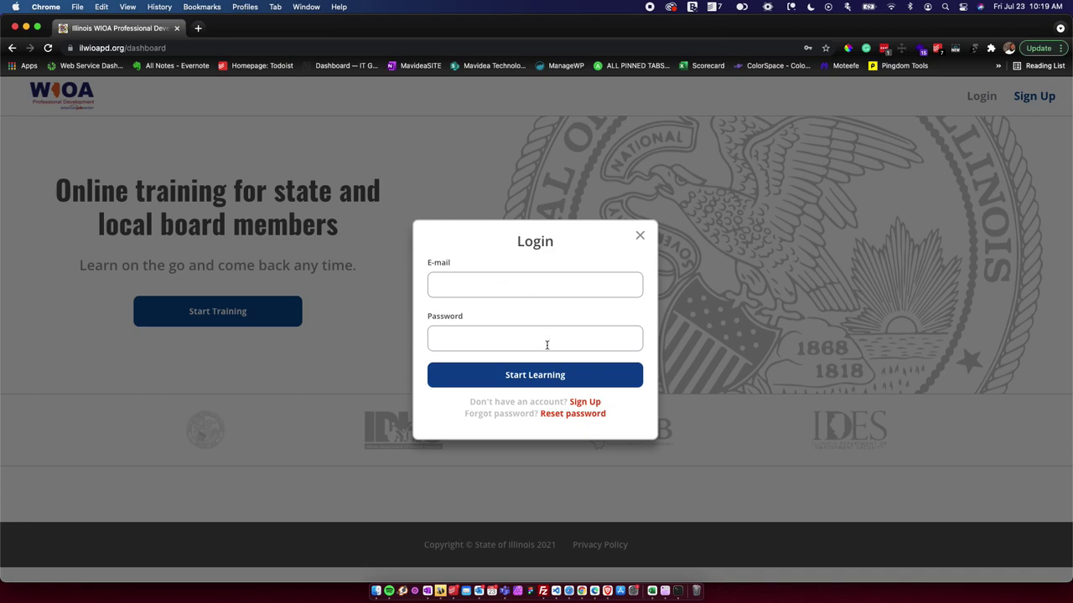
pyautogui.moveTo(471, 415); pyautogui.dragTo(533, 417)
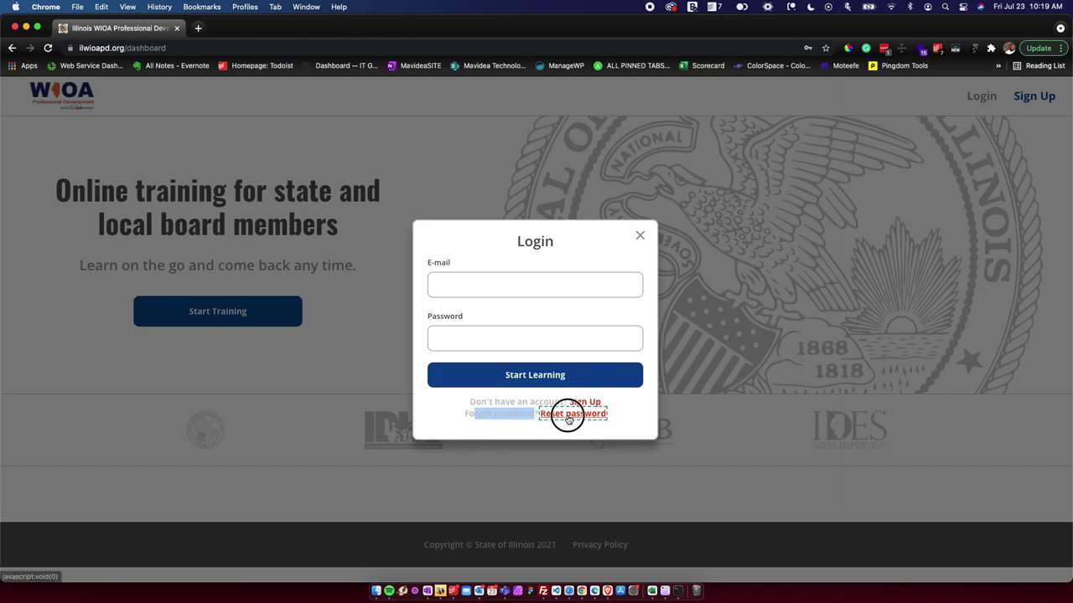
pyautogui.click(568, 414)
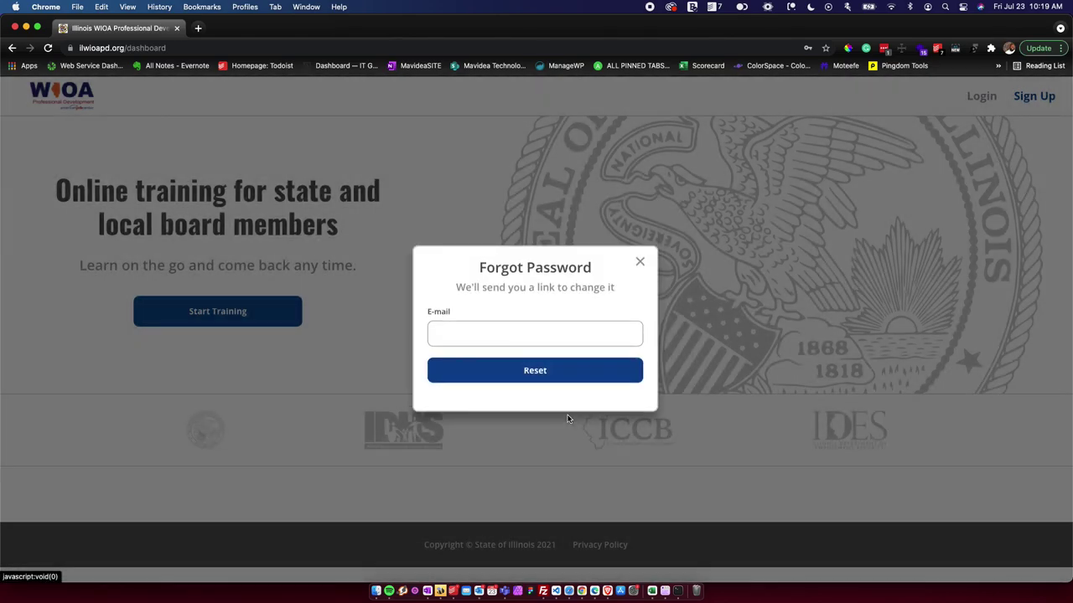
pyautogui.click(507, 336)
pyautogui.click(497, 362)
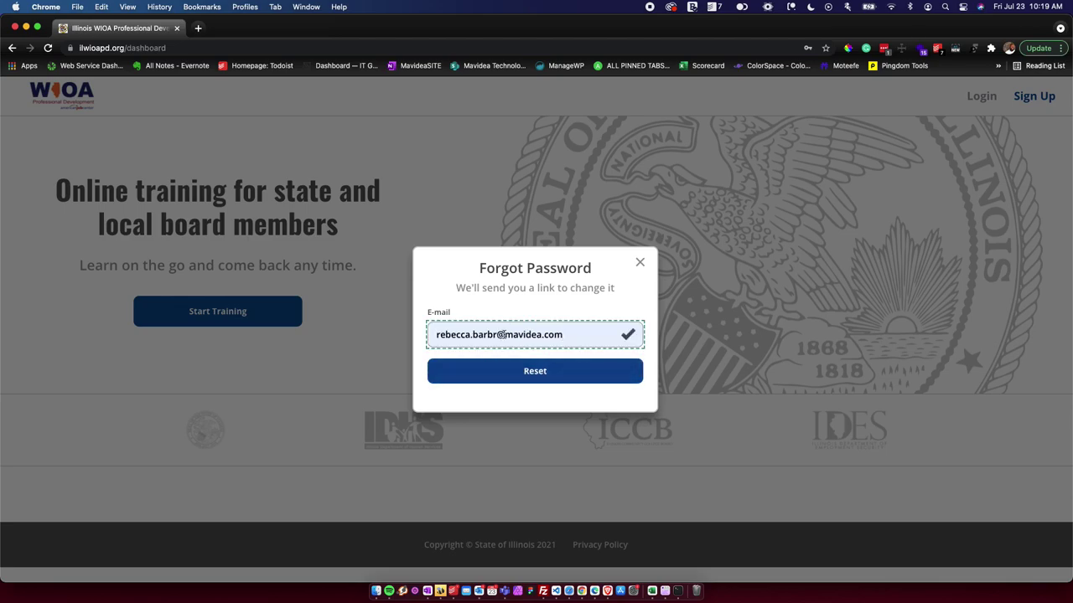
pyautogui.click(501, 375)
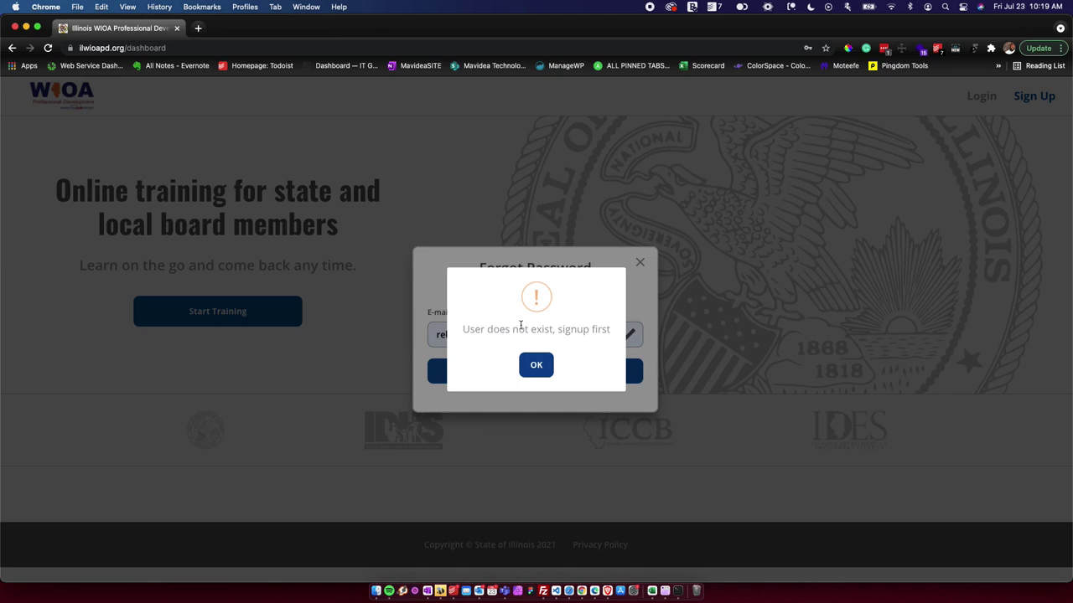
# - Dismiss the user-does-not-exist alert, add the missing 'e' to the e-mail, and resubmit the reset
pyautogui.press('Return')
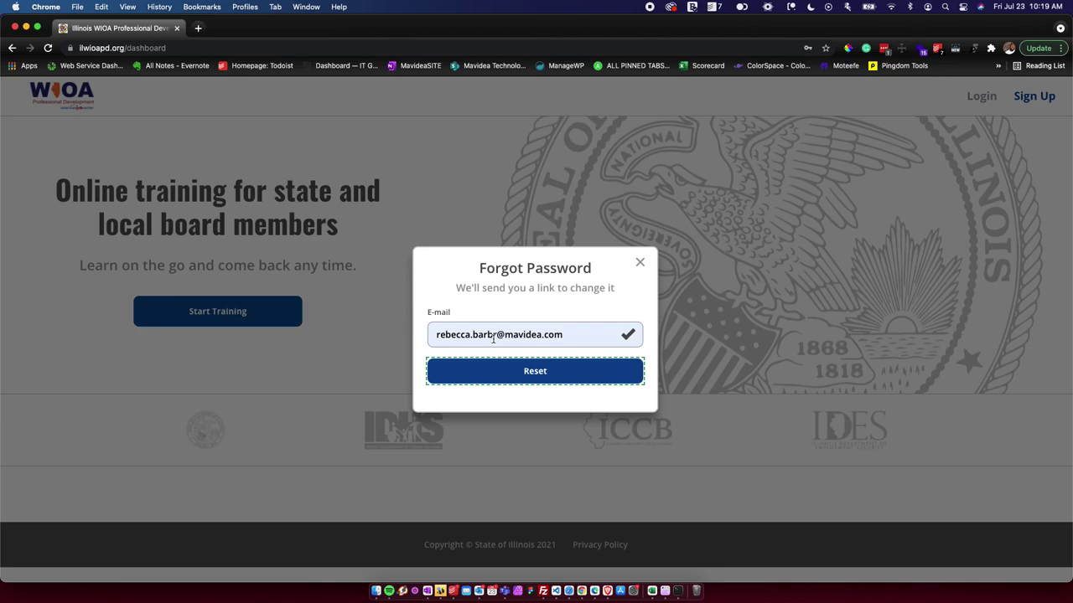
pyautogui.click(492, 336)
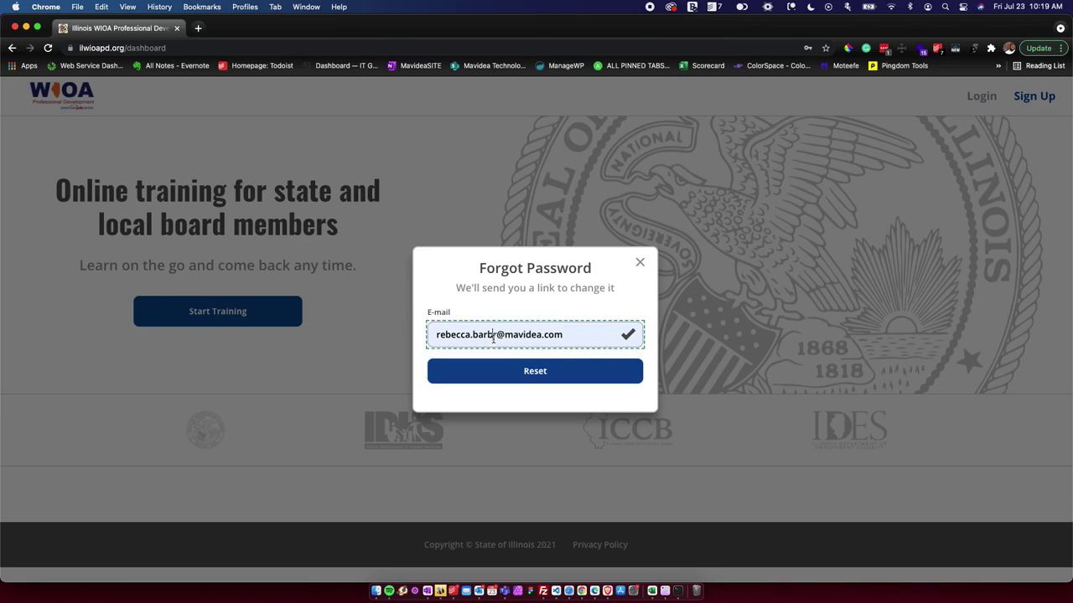
pyautogui.write('e')
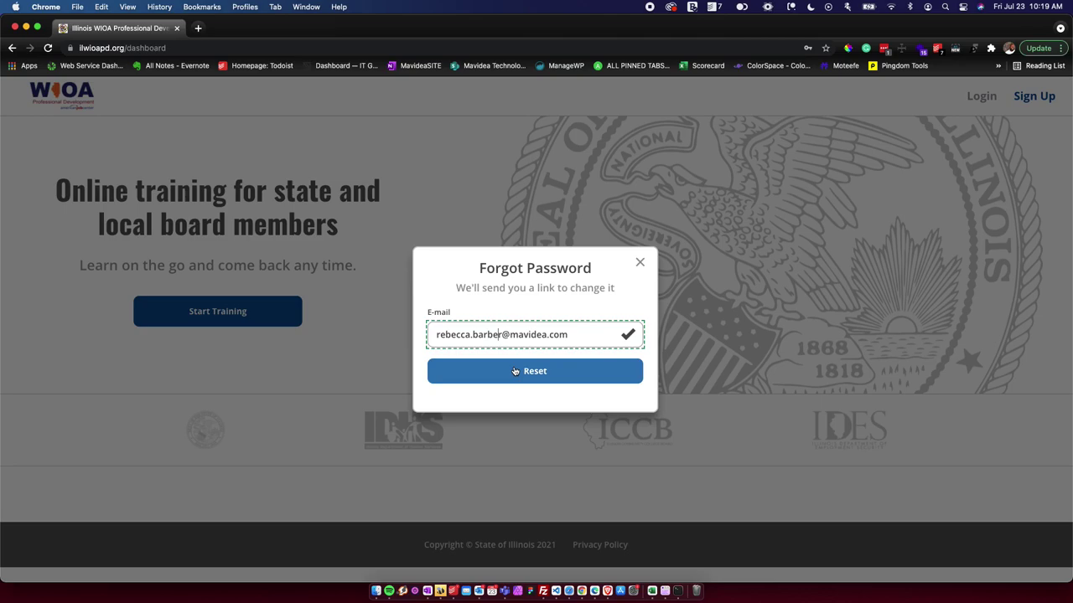
pyautogui.click(515, 372)
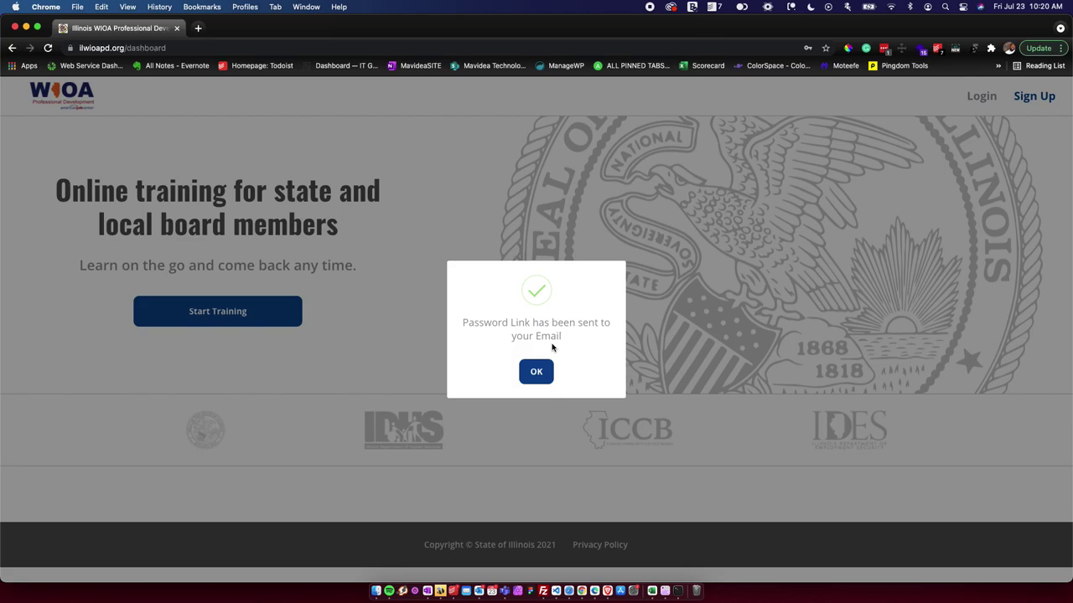
# - Dismiss the link-sent confirmation, switch from Login to the Sign Up form, then close and reopen Sign Up
pyautogui.click(541, 371)
pyautogui.click(982, 99)
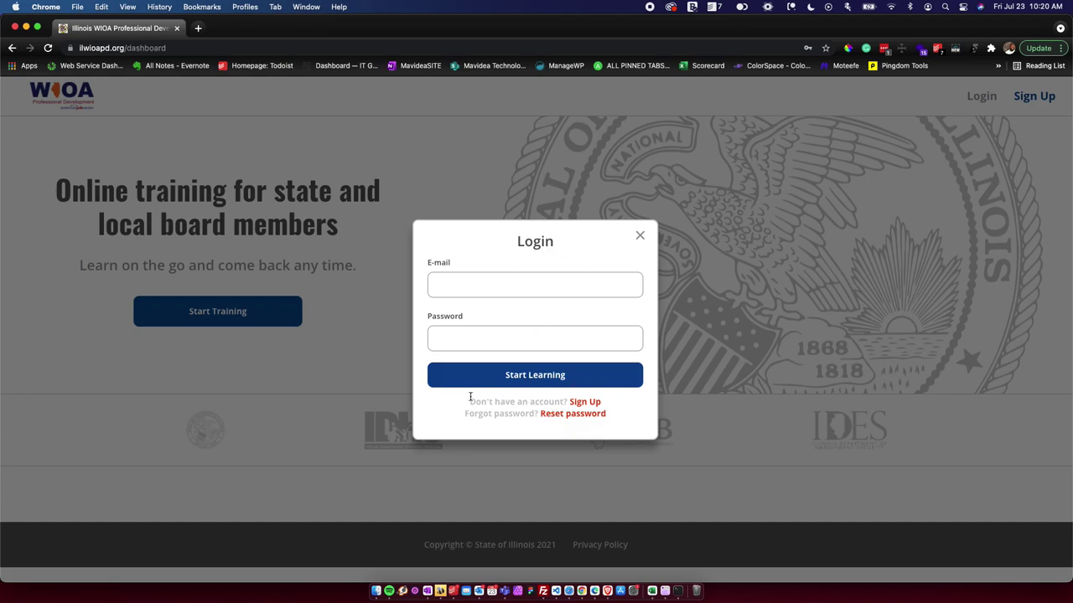
pyautogui.moveTo(471, 400); pyautogui.dragTo(552, 400)
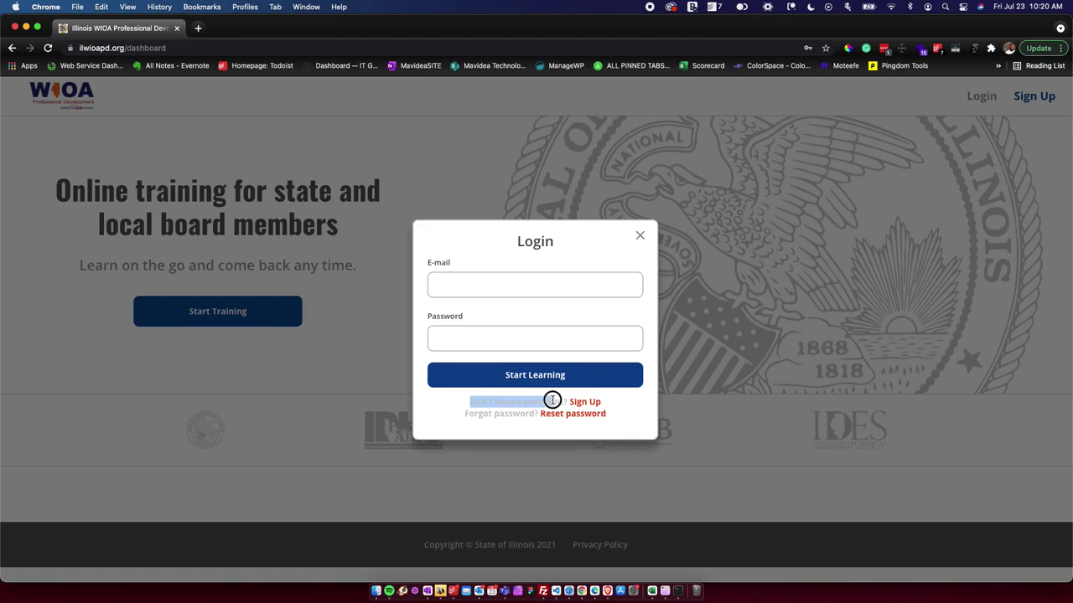
pyautogui.click(524, 404)
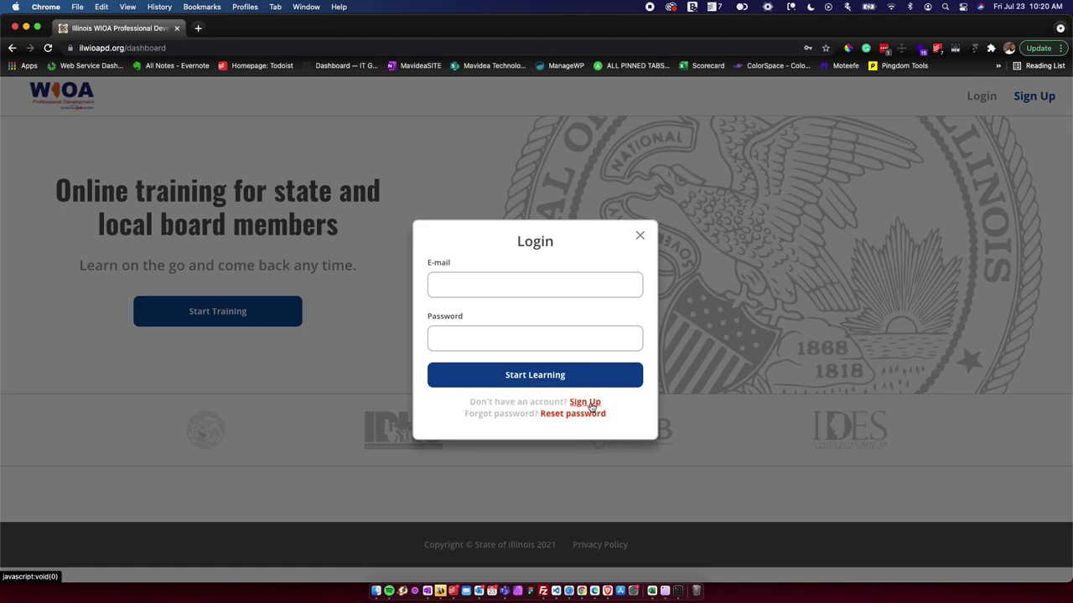
pyautogui.click(587, 403)
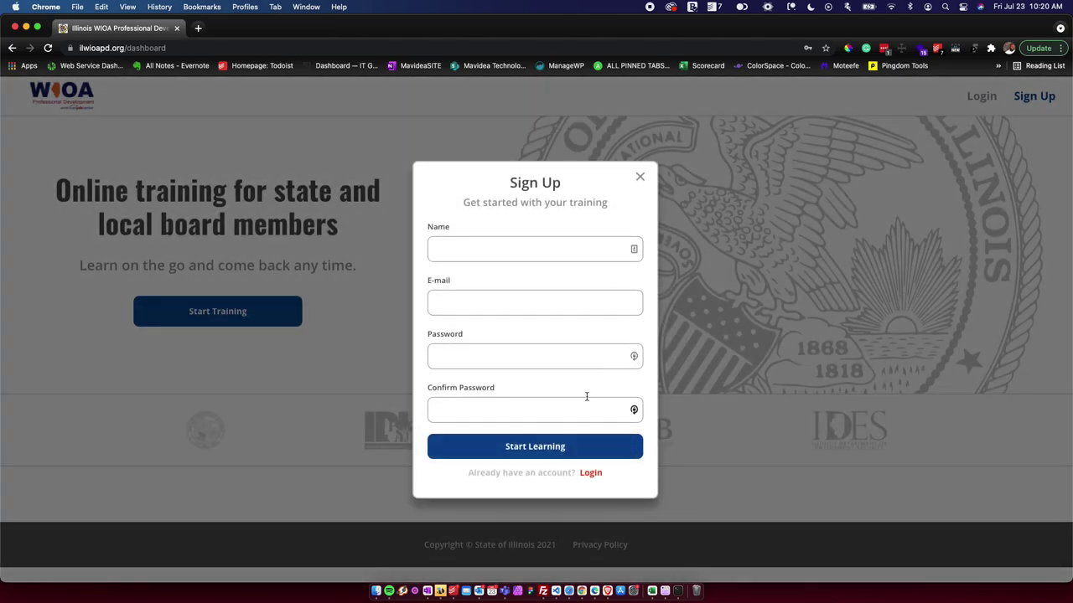
pyautogui.click(639, 176)
pyautogui.click(1048, 99)
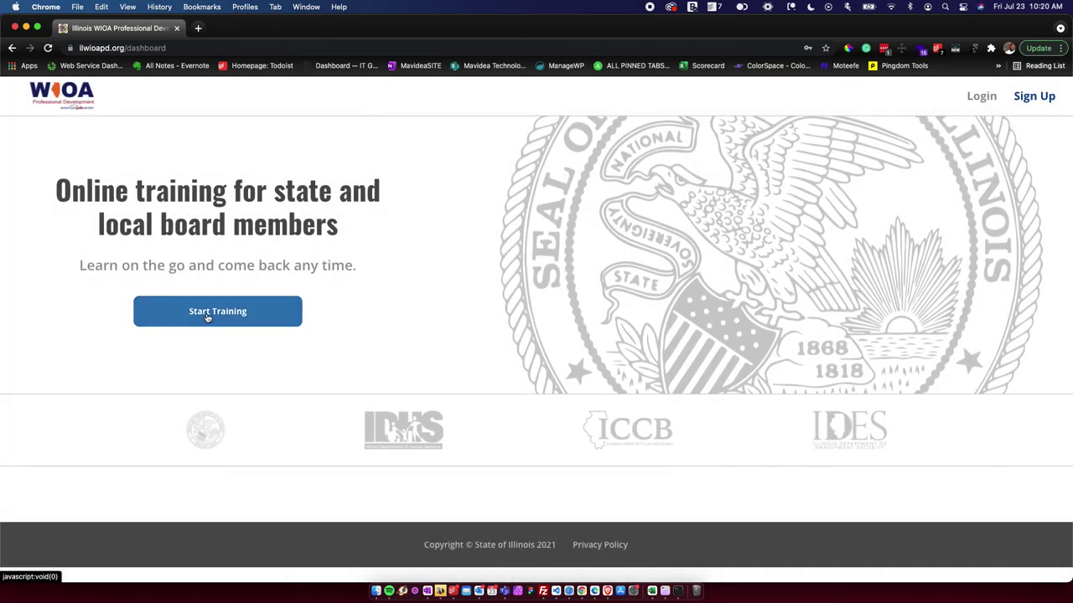
# - Close the Sign Up form, then open and close the Login form
pyautogui.click(207, 317)
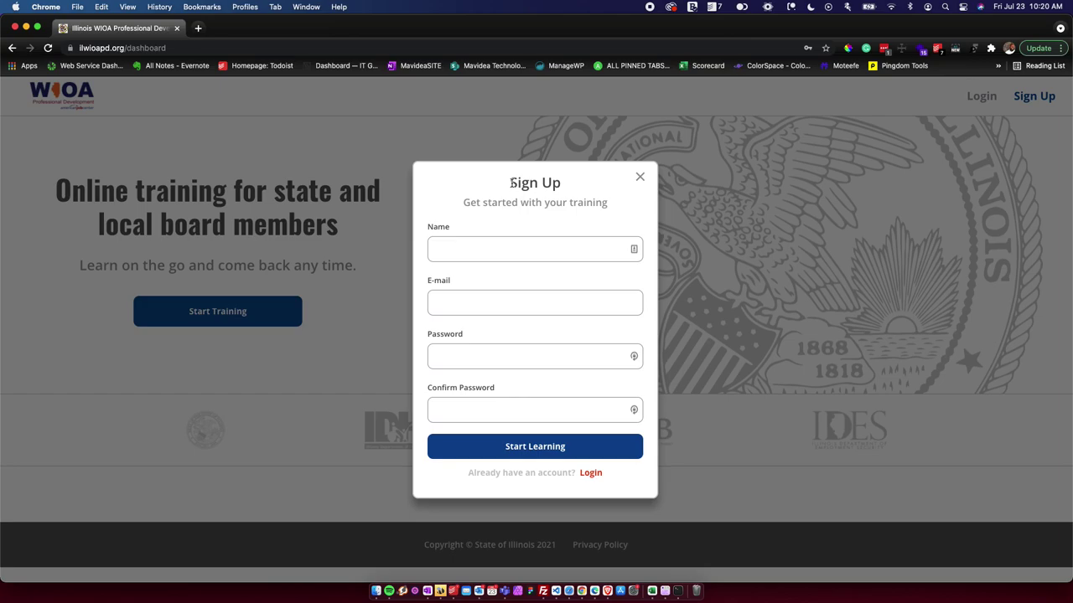
pyautogui.click(640, 177)
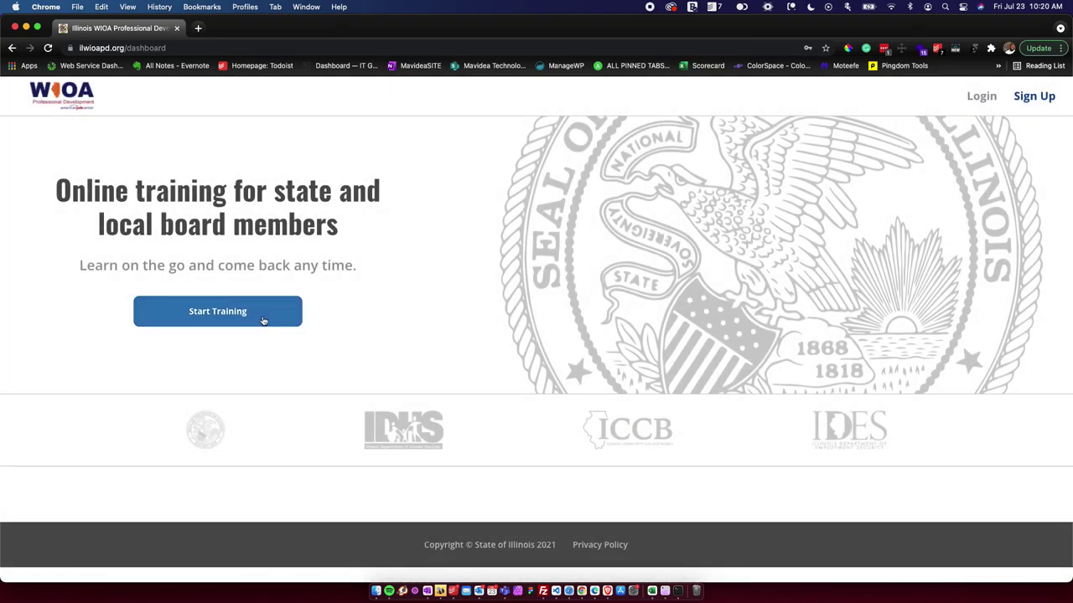
pyautogui.click(981, 95)
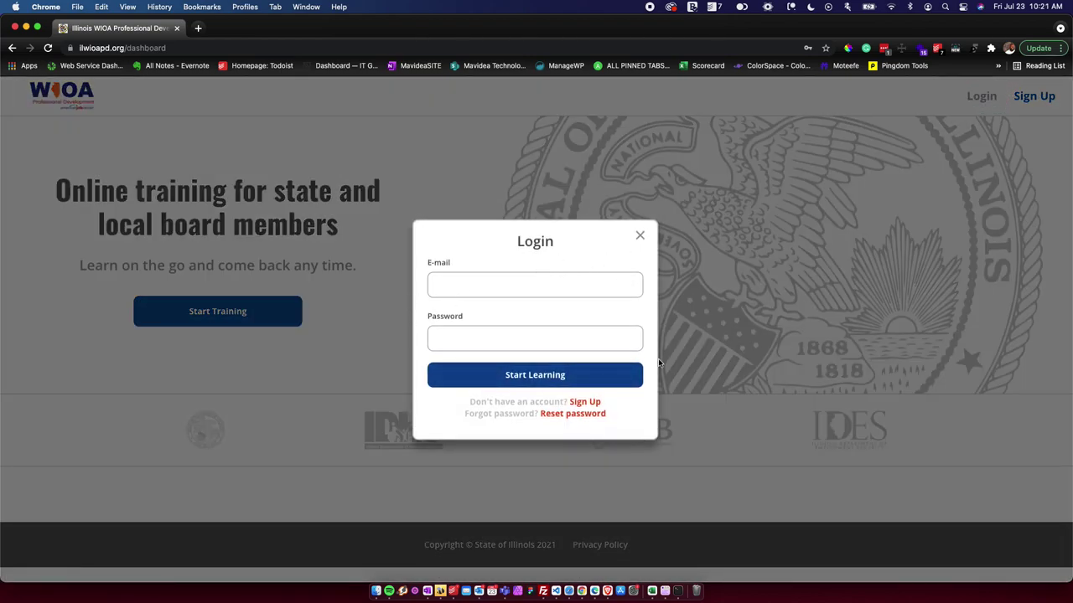
pyautogui.click(641, 235)
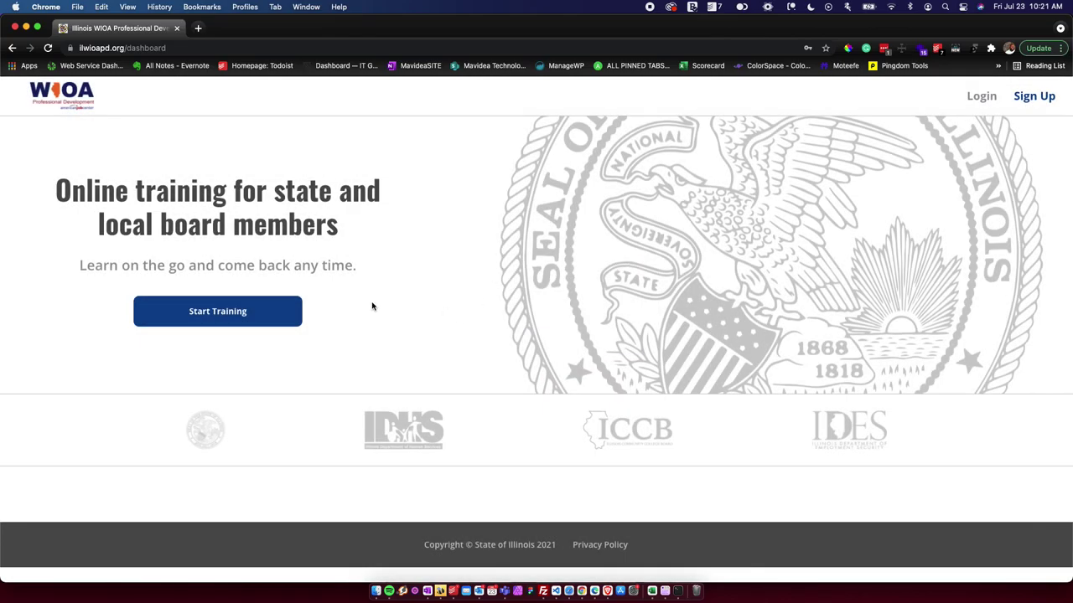
# - Start Training to bring up Sign Up, switch to Login, and close it back to the landing page
pyautogui.click(260, 309)
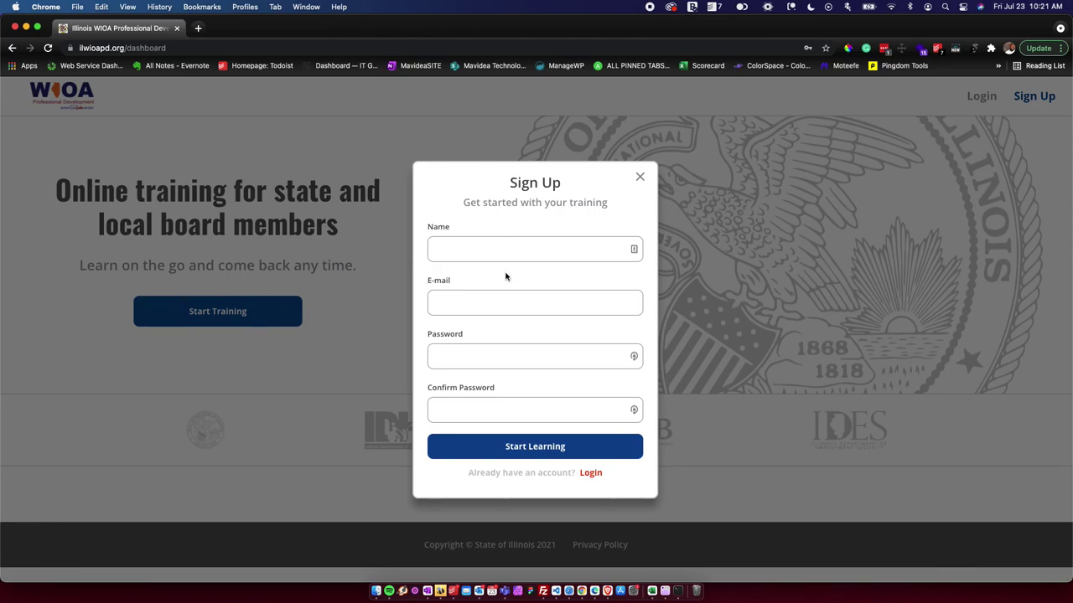
pyautogui.moveTo(467, 472); pyautogui.dragTo(567, 474)
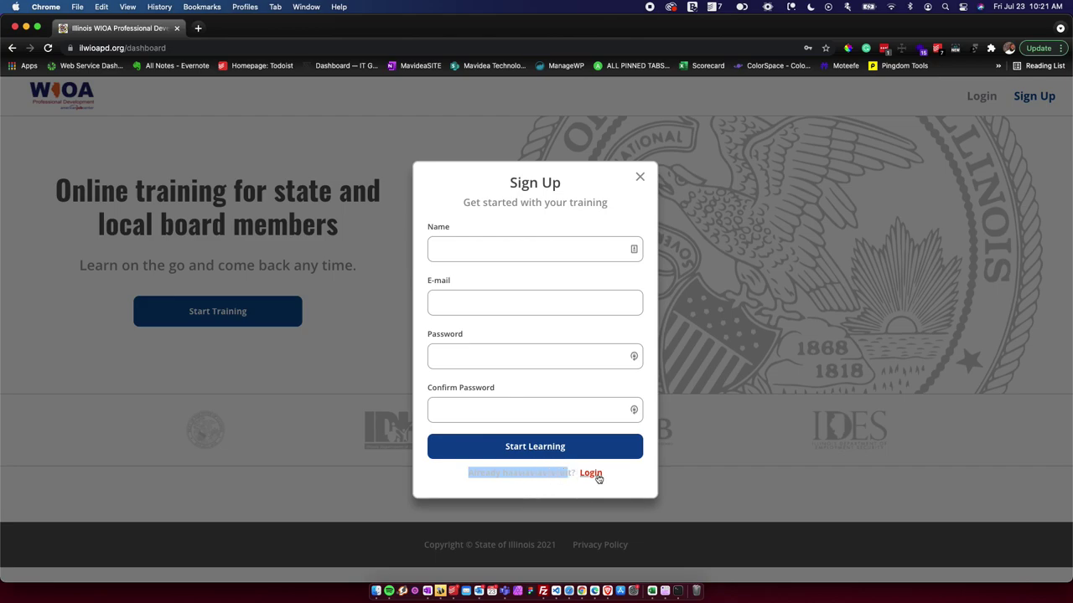
pyautogui.click(592, 474)
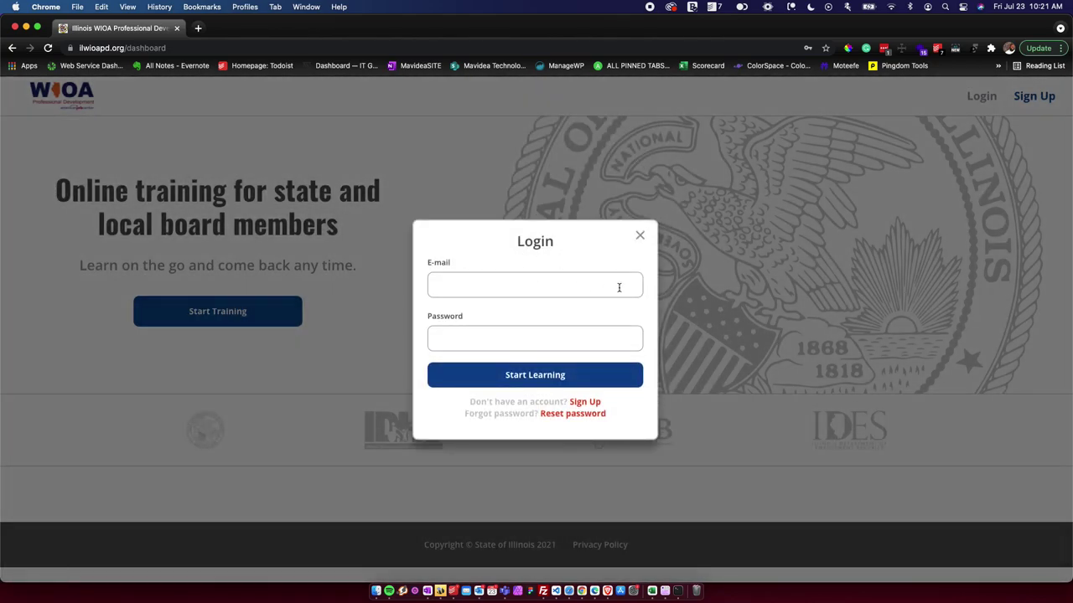
pyautogui.click(640, 237)
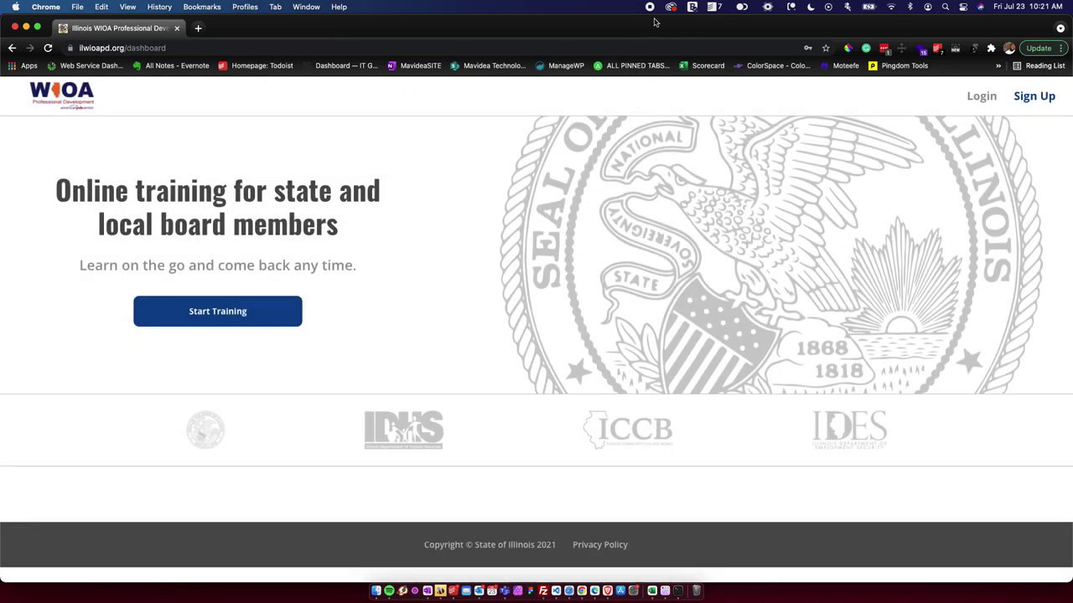